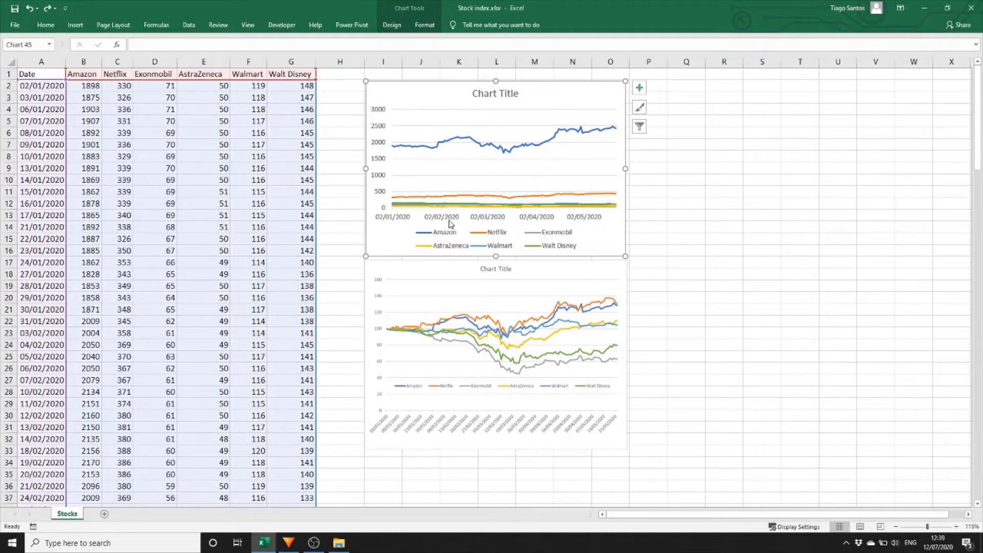
Delete both existing charts from the sheet.
left_click(372, 337)
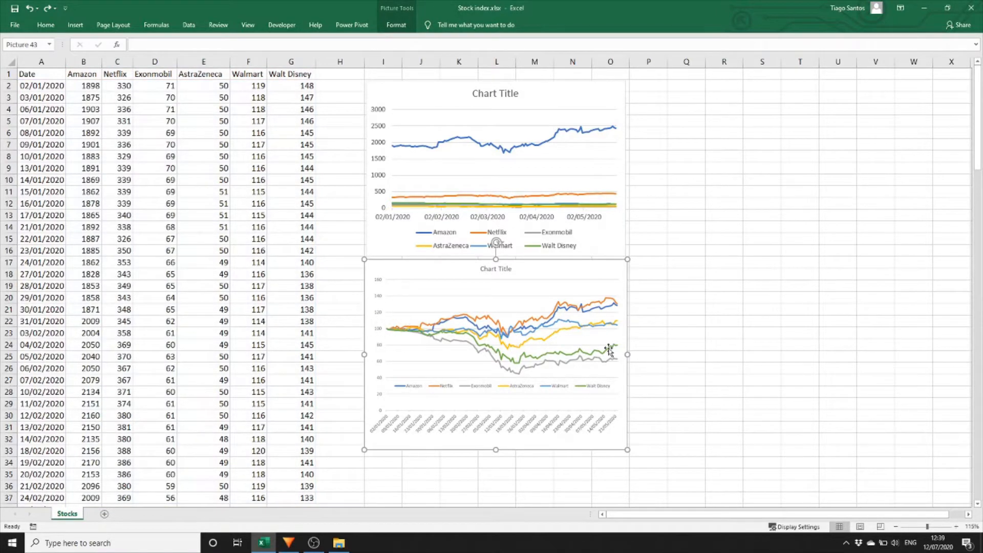
key("Delete")
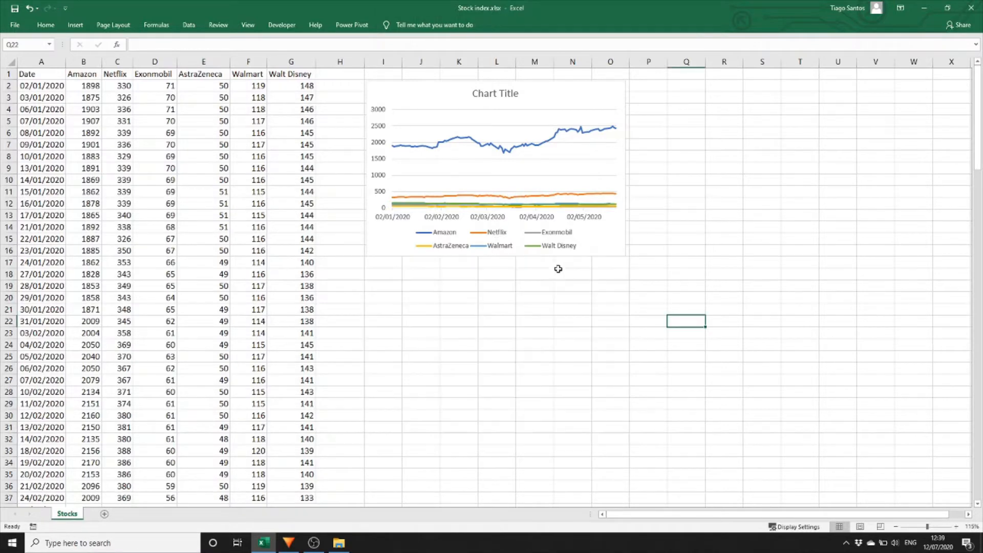
left_click(594, 248)
key("Delete")
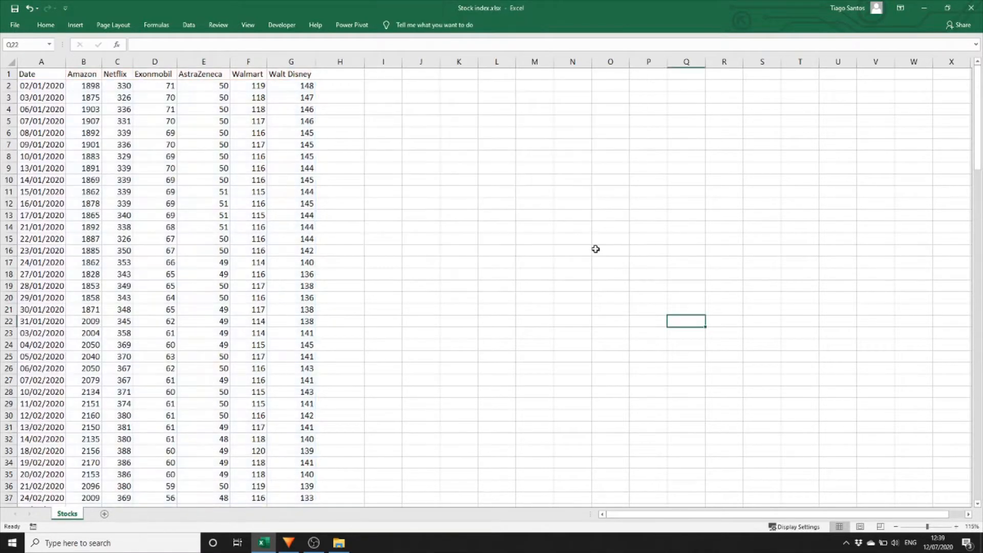
Enter 100 as the base index value in cell I2.
left_click(389, 86)
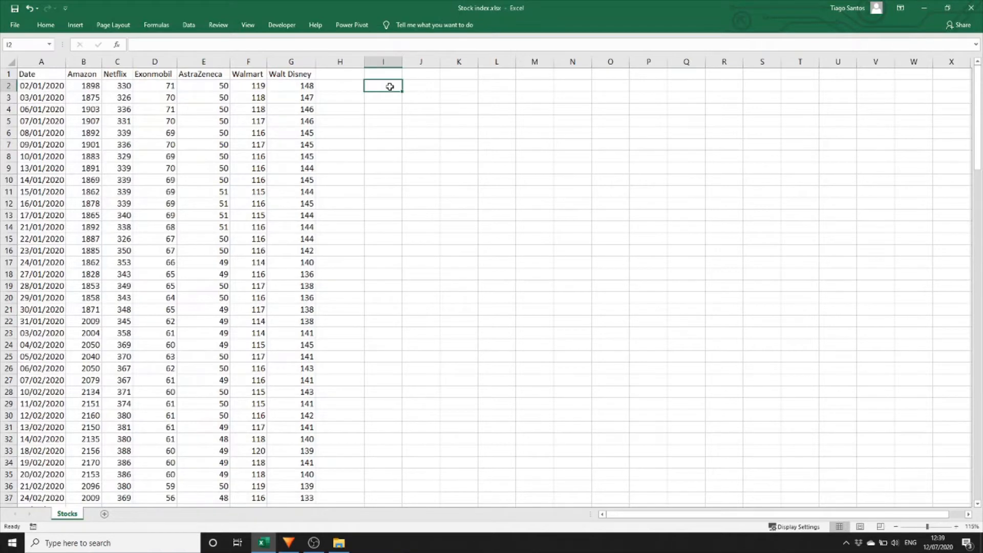
type("110")
type("0")
key("Return")
left_click(390, 86)
left_click(388, 100)
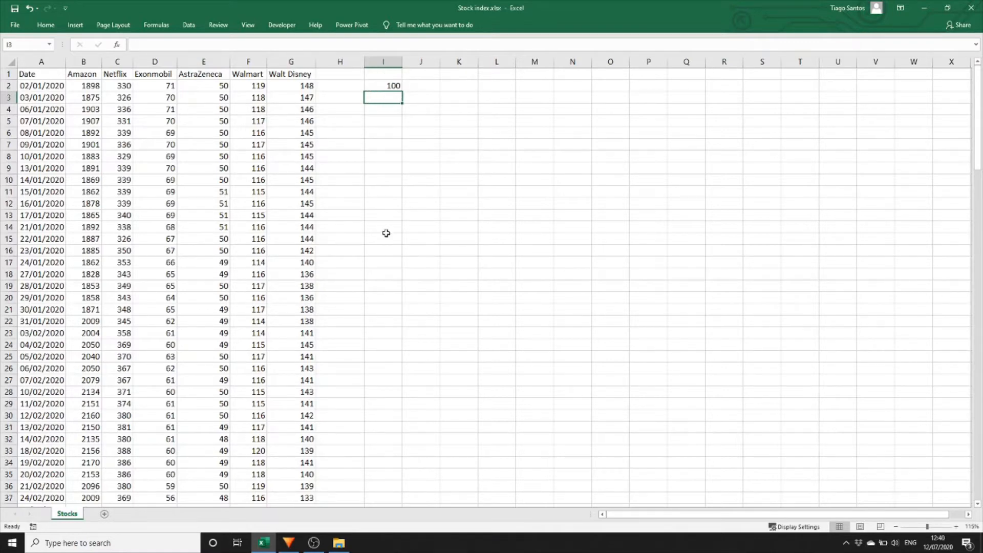
Enter the formula =B3/B$2*I$2 in cell I3 to rebase Amazon's price to the index.
type("=")
key("Left")
key("Left")
key("Left")
key("Left")
key("Left")
key("Left")
key("Left")
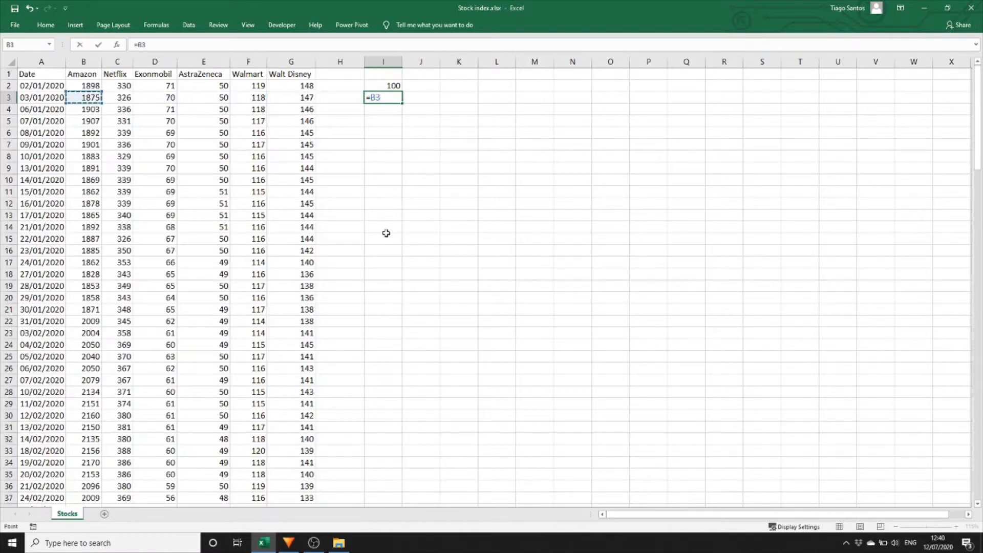
type("/")
left_click(90, 89)
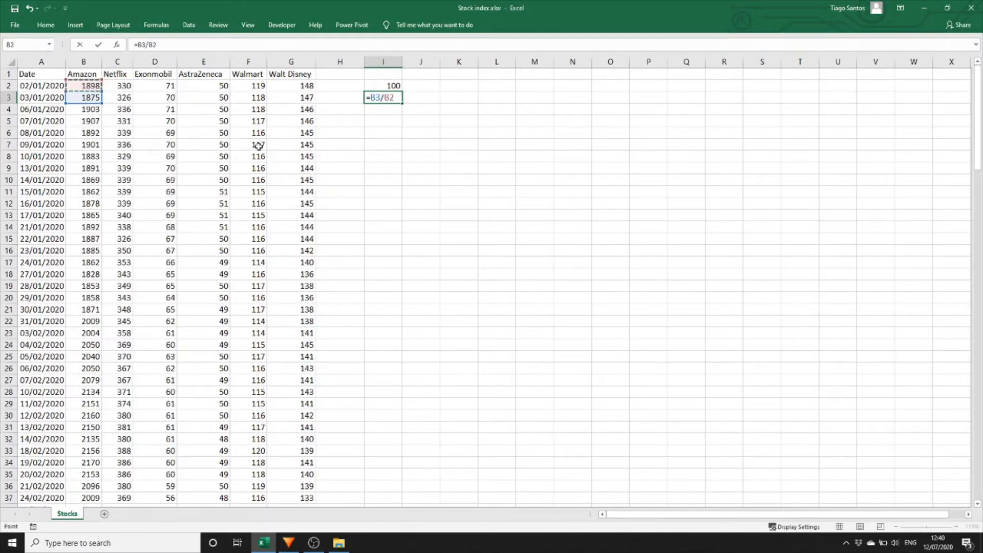
type("*")
left_click(386, 85)
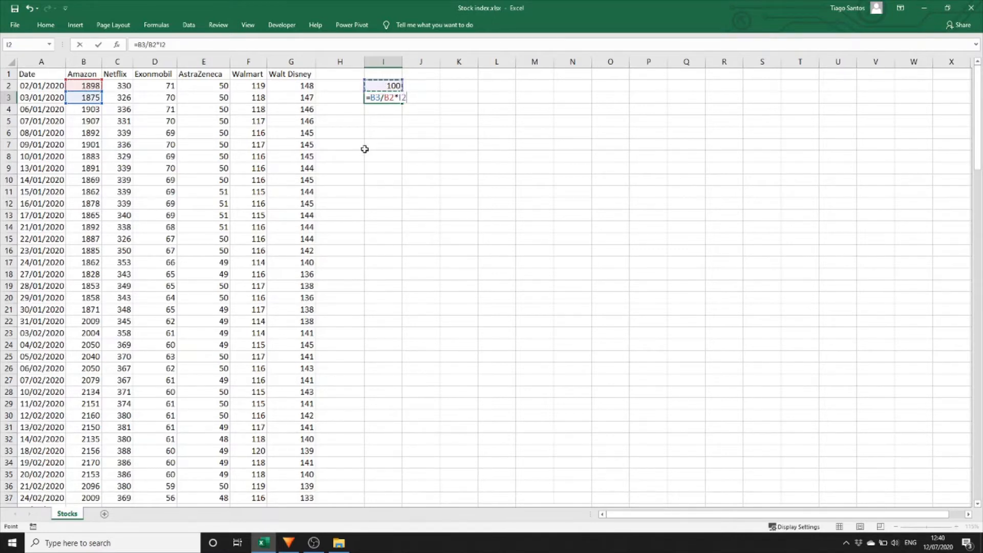
left_click(154, 45)
key("F4")
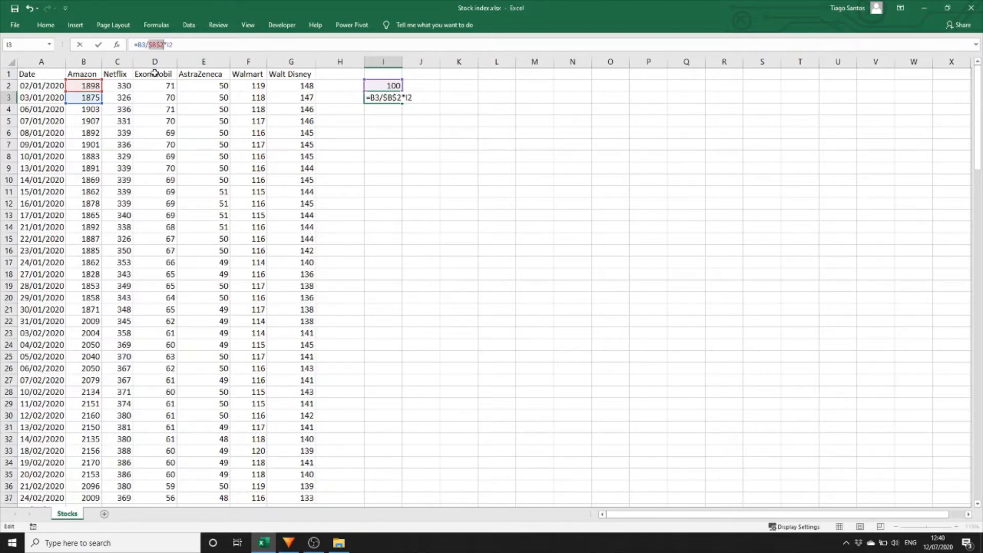
key("F4")
left_click(165, 45)
key("F4")
key("F4")
key("Return")
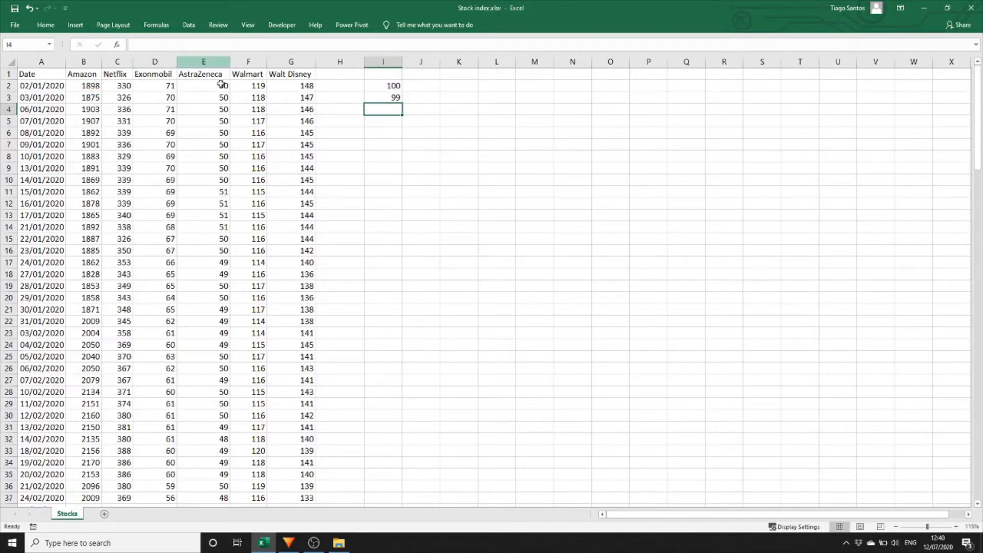
Copy the base value and index formula in I2:I3 across columns J through N.
left_click(391, 98)
double_click(390, 97)
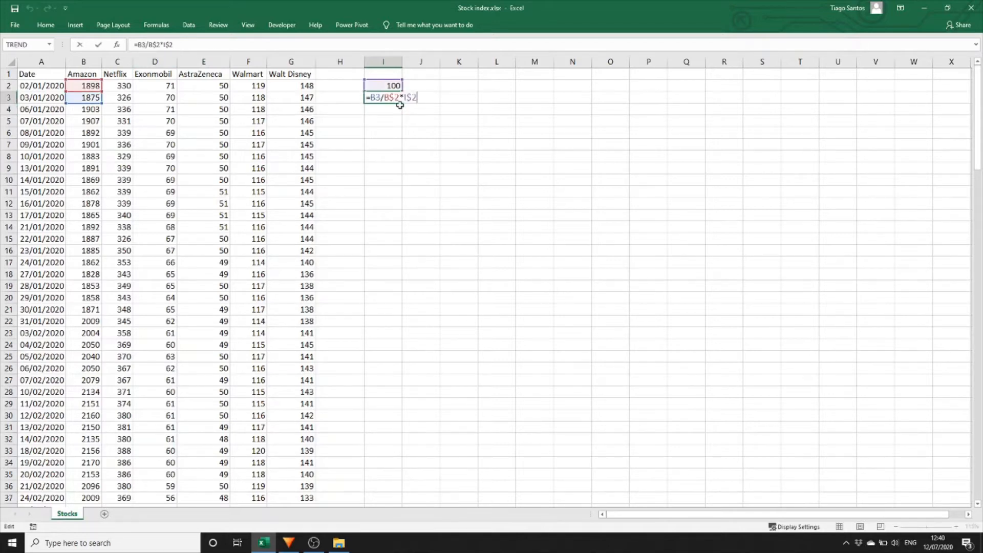
key("Escape")
left_click_drag(391, 86, 391, 101)
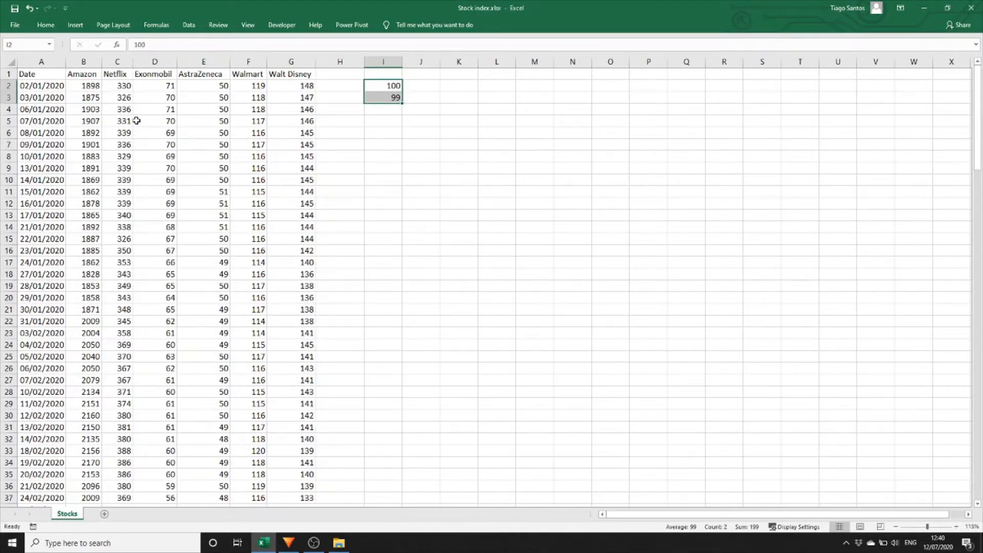
key("ctrl+c")
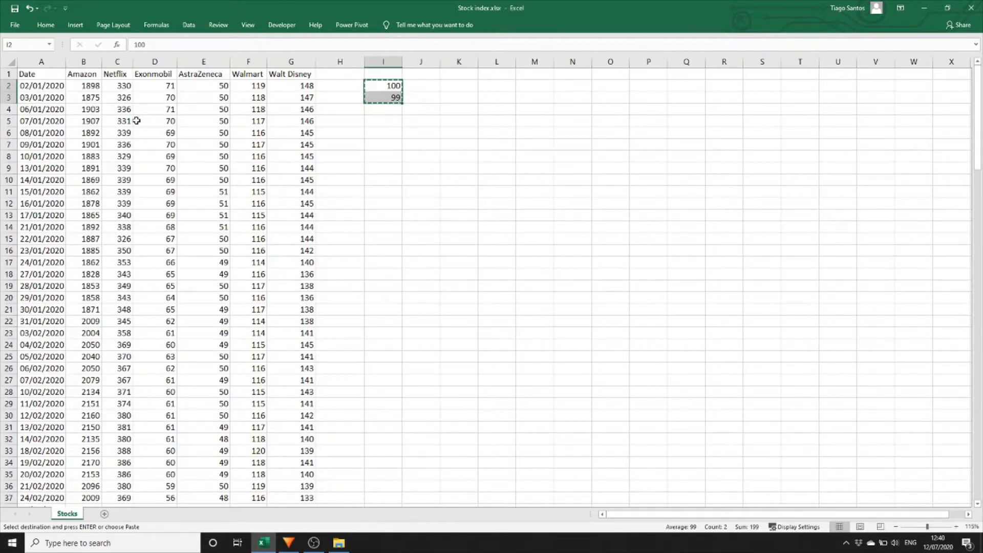
key("shift+Right")
key("shift+Right")
key("shift+Right")
key("shift+Right")
key("shift+Right")
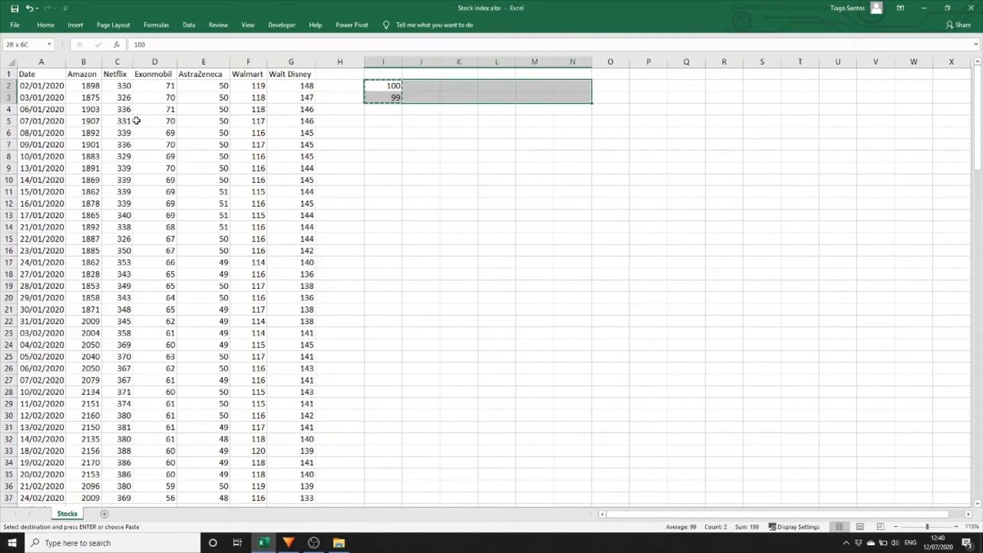
key("Return")
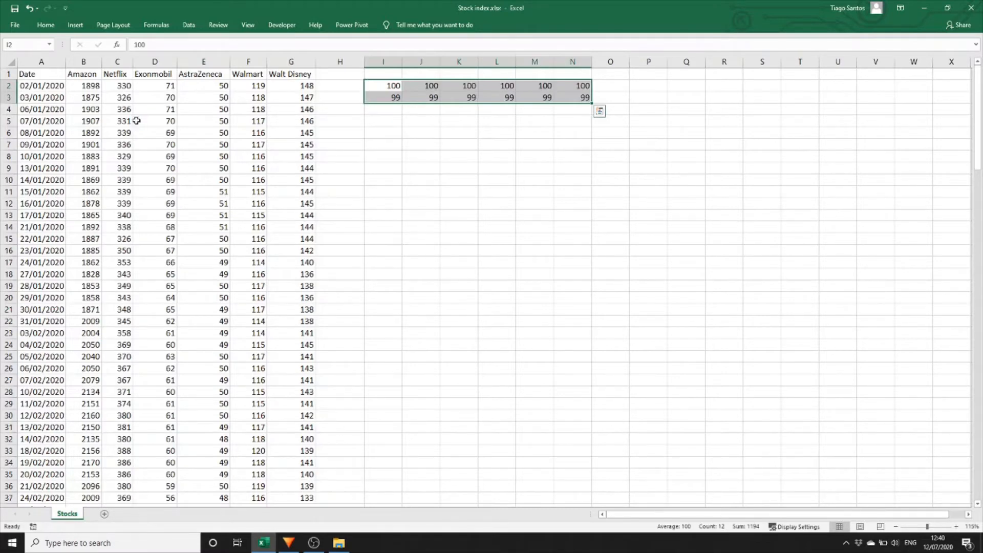
Inspect the copied index formulas across row 3 to check their references.
key("Down")
key("F2")
key("Tab")
key("F2")
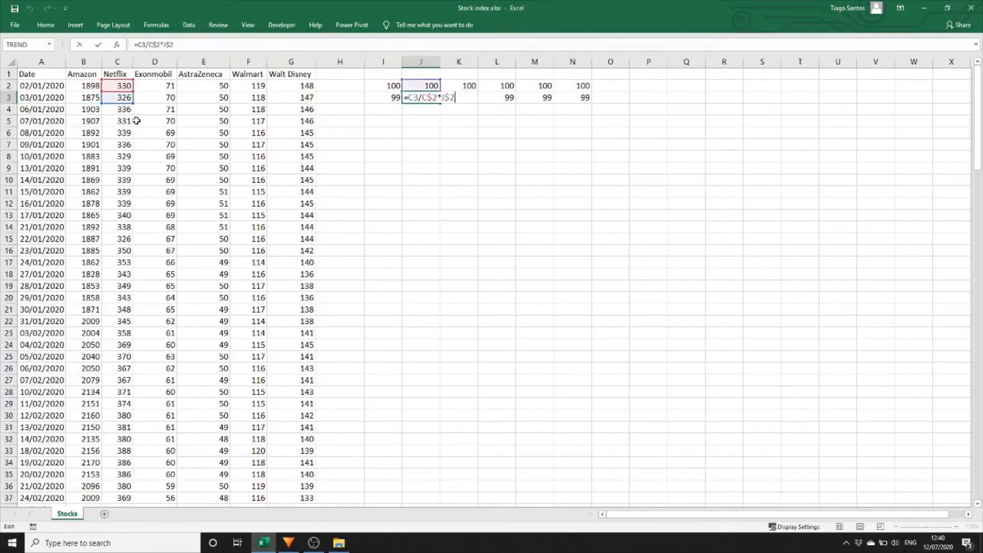
key("Escape")
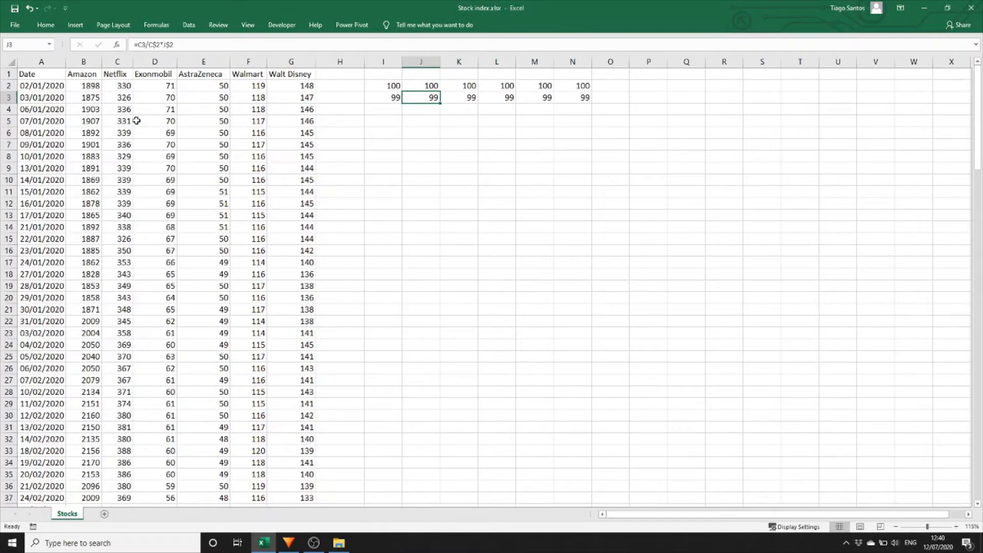
key("F2")
key("Escape")
key("Tab")
key("F2")
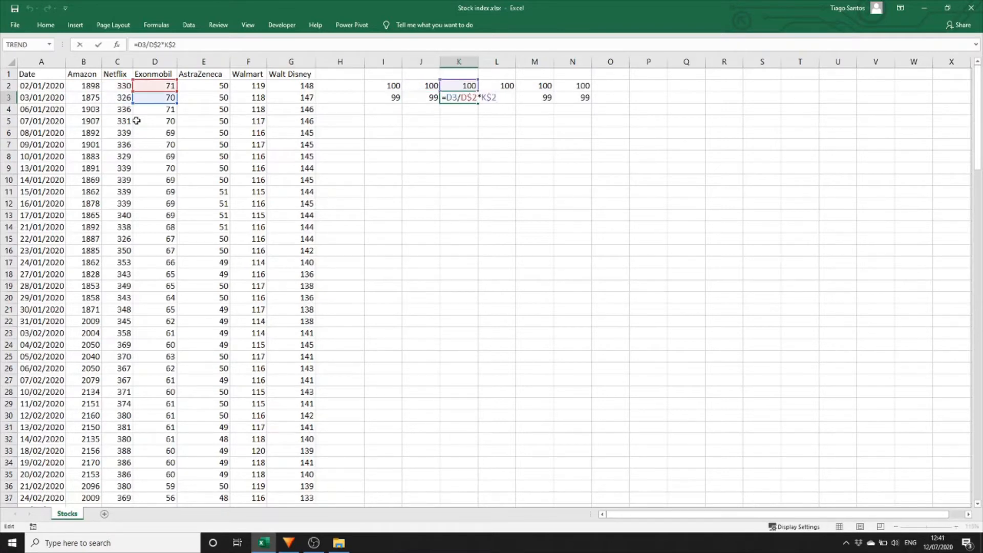
key("Escape")
key("Tab")
key("F2")
key("Escape")
key("Tab")
key("F2")
key("Escape")
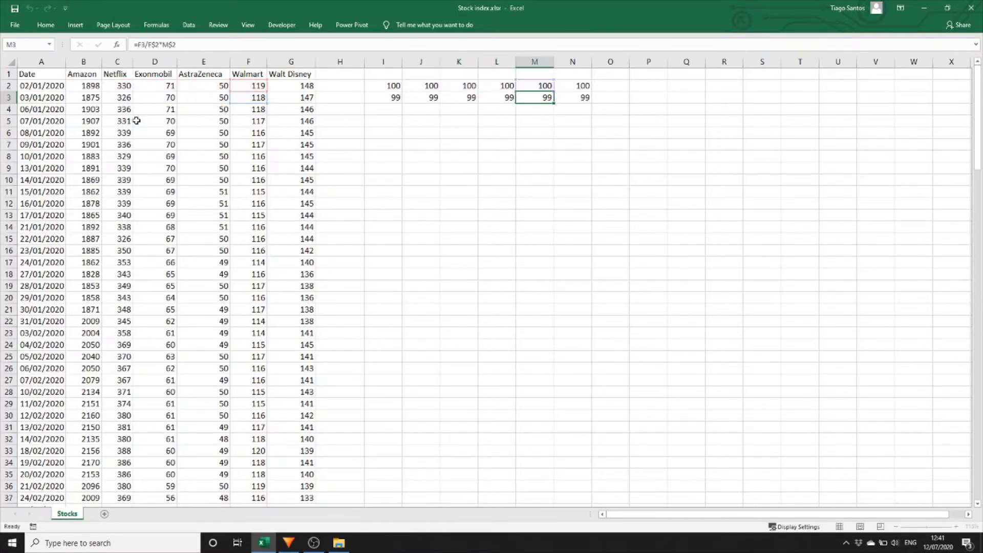
key("Tab")
key("F2")
key("Escape")
key("Left")
key("Left")
key("Left")
key("Left")
key("Left")
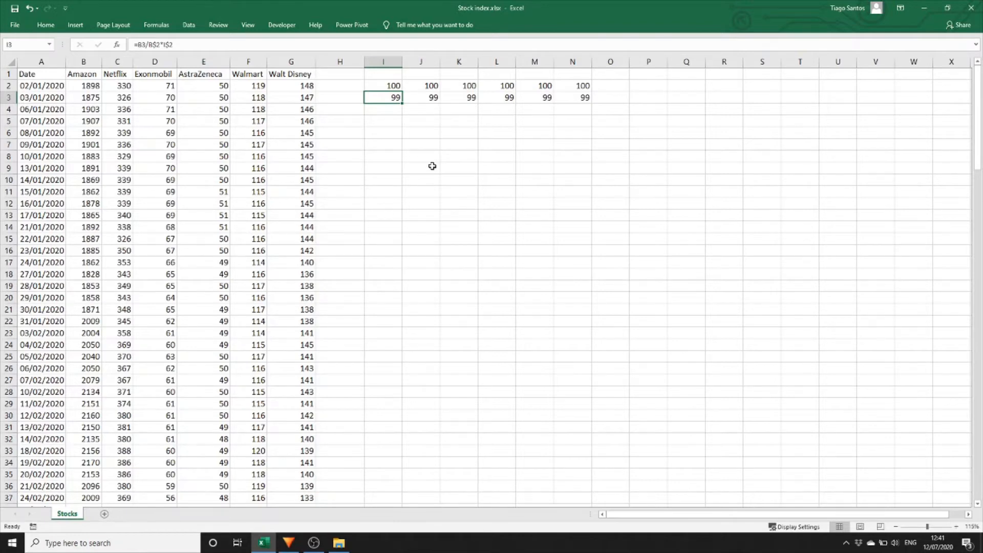
Copy the row 3 index formulas I3:N3 down through row 100.
key("shift+Right")
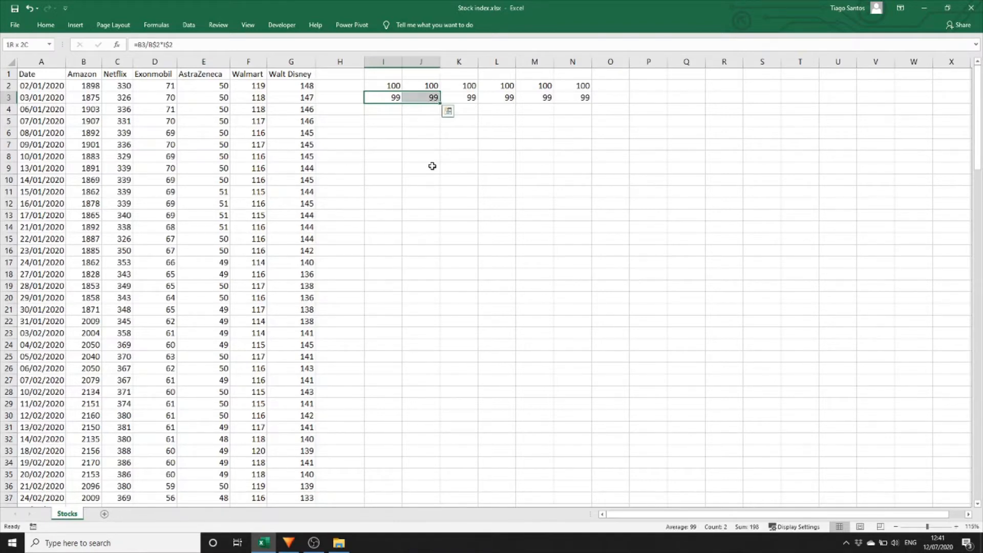
key("shift+Right")
key("shift+Right")
key("shift+Right")
key("shift+Right")
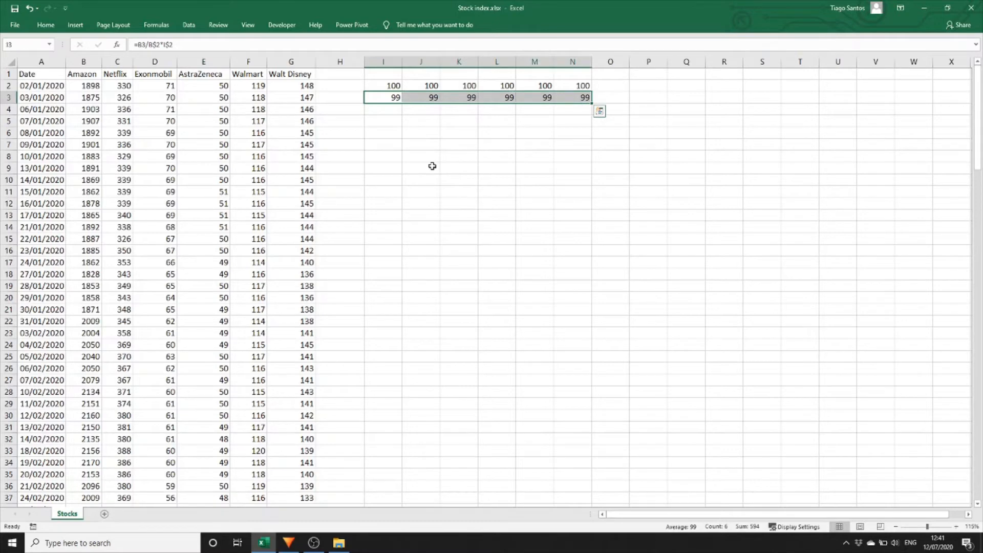
key("ctrl+c")
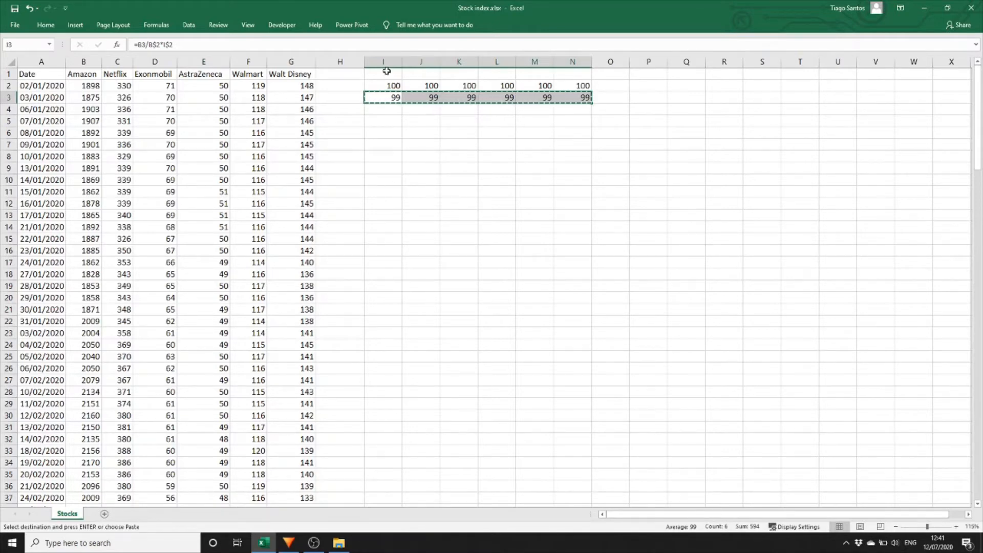
scroll(384, 200, "down", 20)
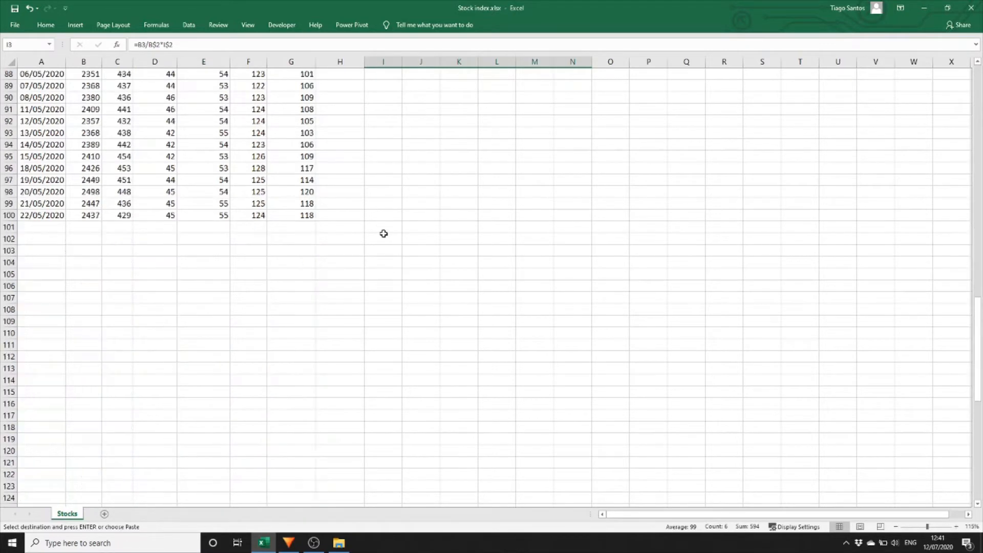
scroll(383, 234, "up", 7)
left_click(381, 182)
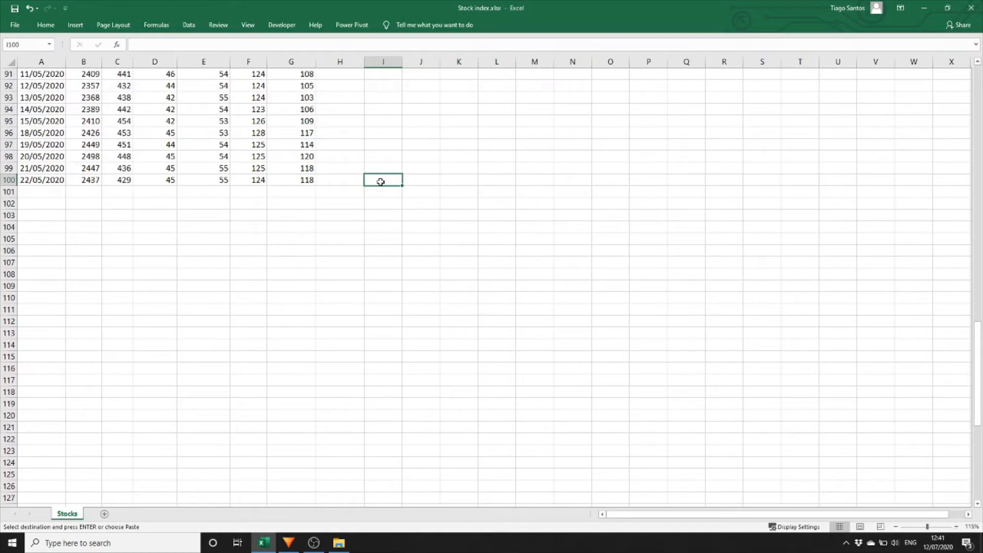
key("shift+Right")
key("shift+Right")
key("shift+Right")
key("shift+Right")
key("shift+Right")
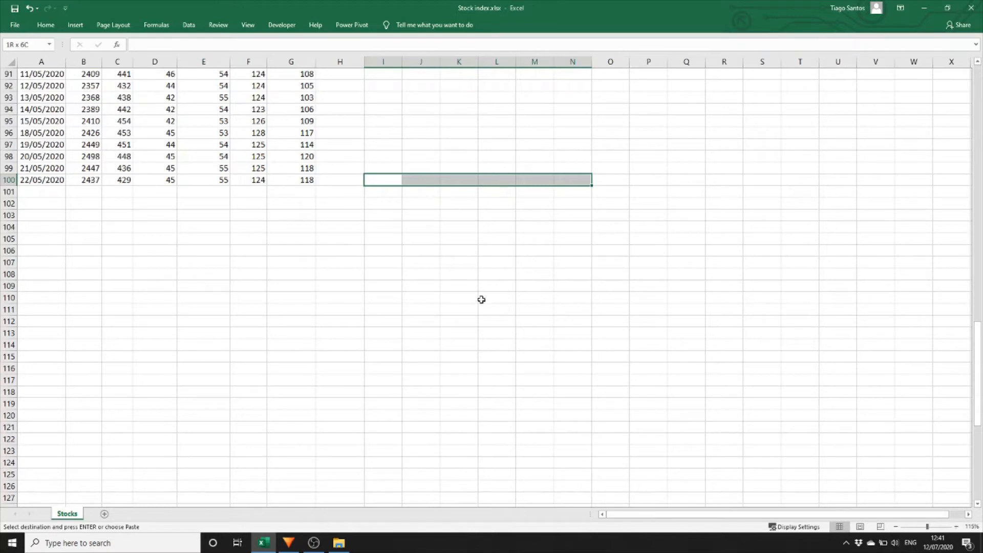
key("ctrl+shift+Up")
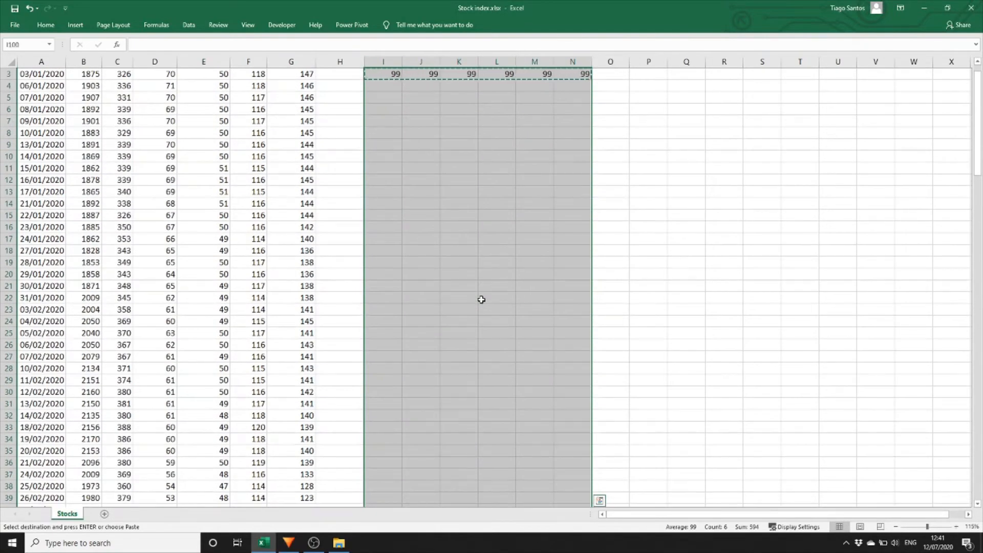
key("Return")
Inspect the filled index formulas in rows 16 and 20 to verify their references.
key("ctrl+Up")
key("Down")
key("Down")
key("Down")
key("Down")
key("Down")
key("Down")
key("Down")
key("Down")
key("Down")
key("Down")
key("Down")
key("Down")
key("Down")
key("Down")
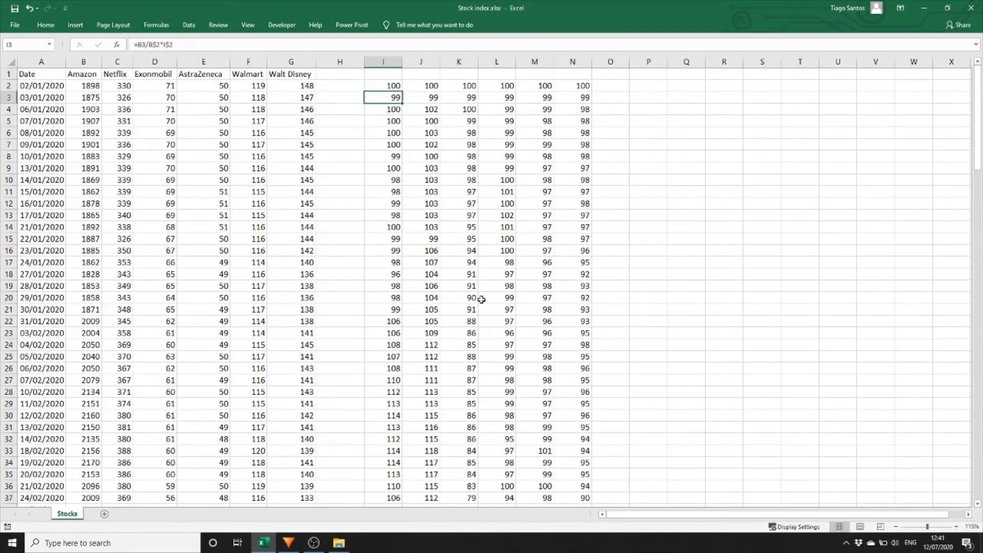
key("F2")
key("Tab")
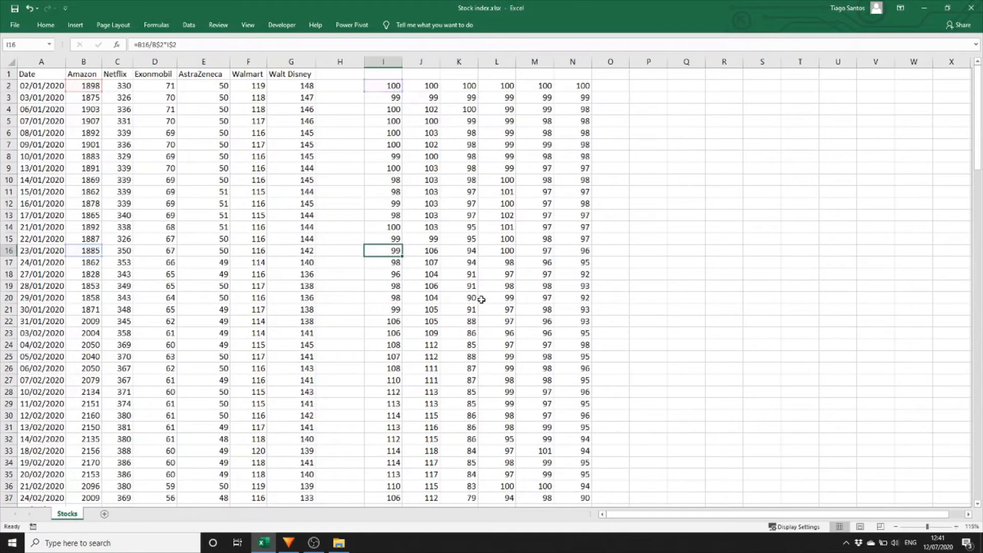
key("F2")
key("Tab")
key("F2")
key("Tab")
key("F2")
key("Tab")
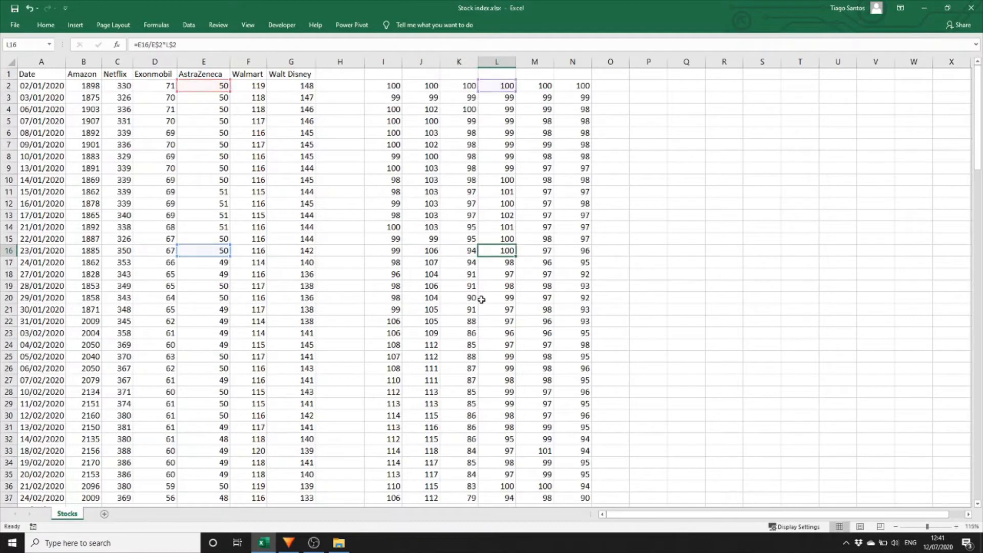
key("F2")
key("Tab")
key("F2")
key("Escape")
key("Down")
key("Down")
key("Down")
key("Down")
key("F2")
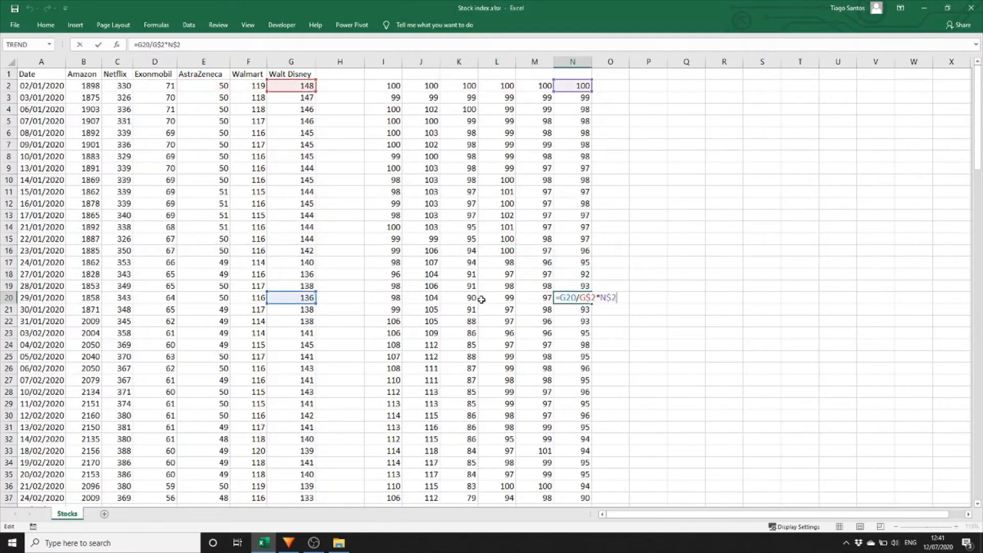
key("Escape")
key("Left")
key("F2")
key("Escape")
key("Left")
key("F2")
key("Escape")
key("Left")
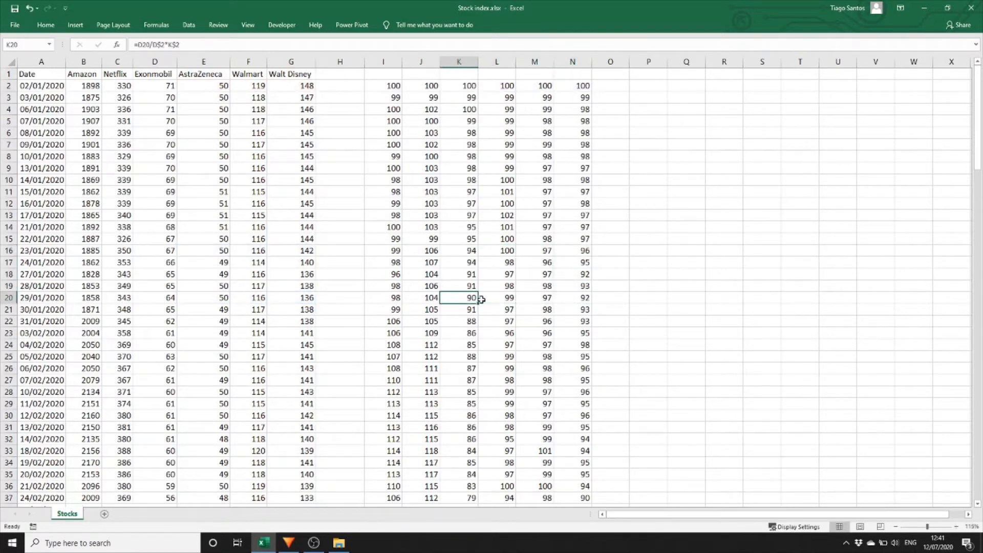
Enter a formula in I1 referencing the Amazon header cell B1.
key("ctrl+Up")
key("Up")
key("Left")
key("Left")
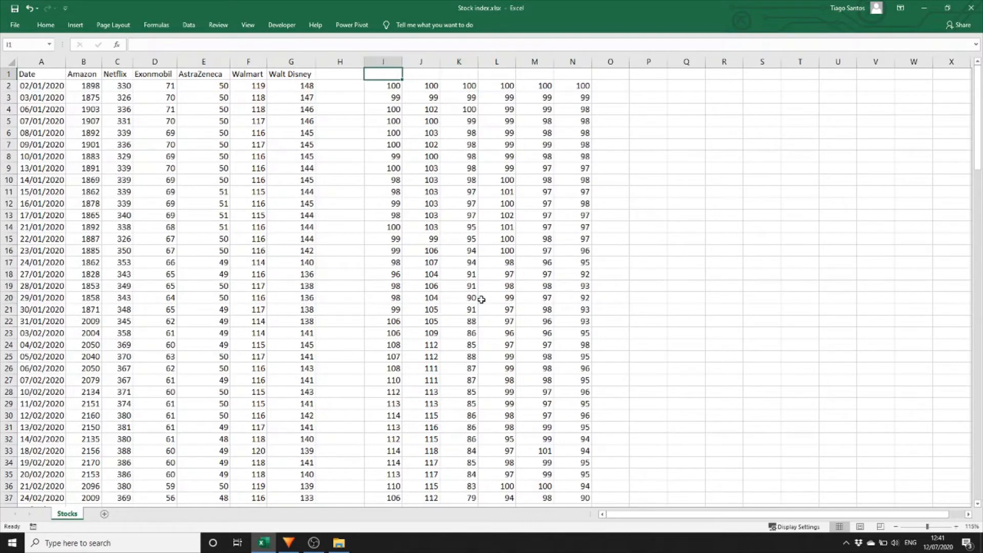
type("=")
key("Left")
key("Left")
key("ctrl+Left")
key("Right")
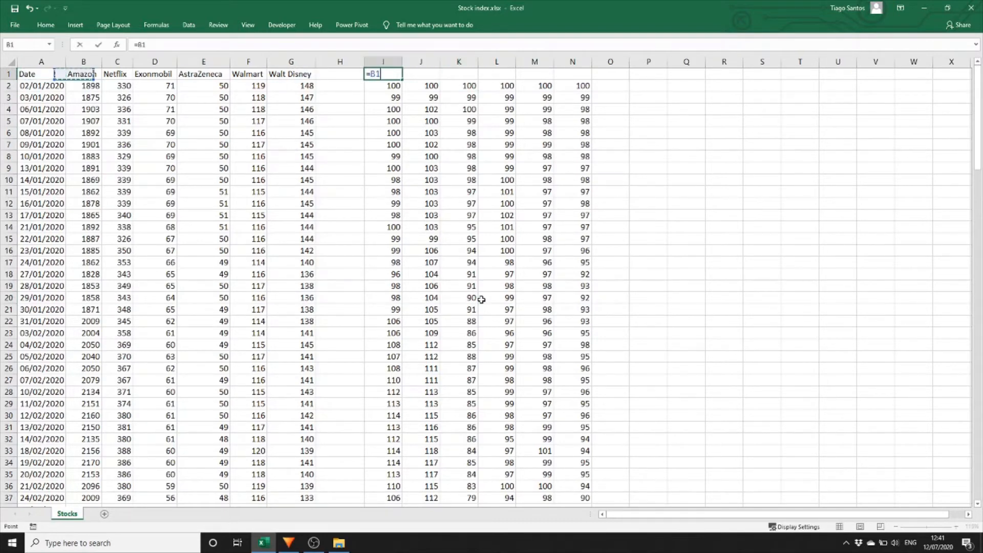
key("ctrl+Return")
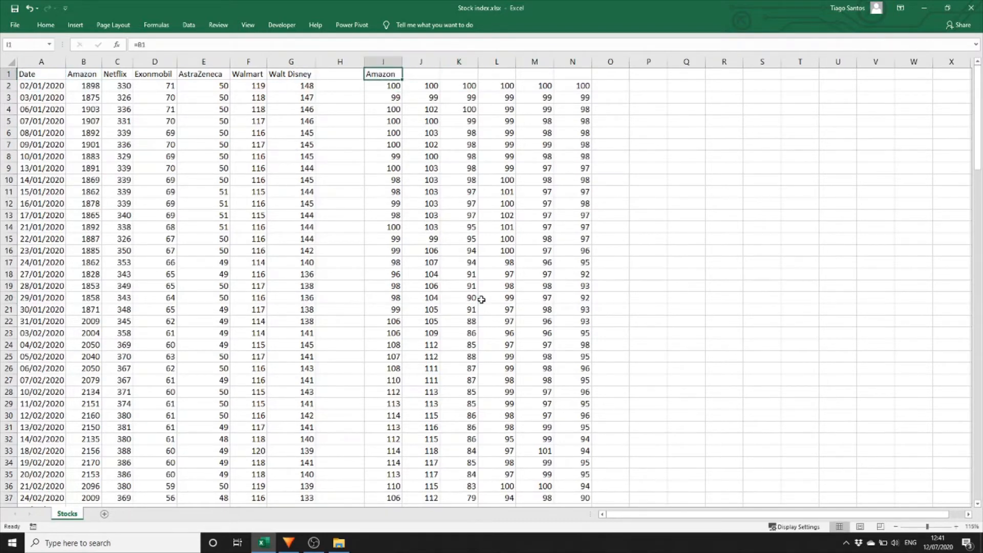
Copy the I1 header formula across row 1 through N1.
key("ctrl+c")
key("shift+Right")
key("shift+Right")
key("shift+Right")
key("shift+Right")
key("shift+Right")
key("Return")
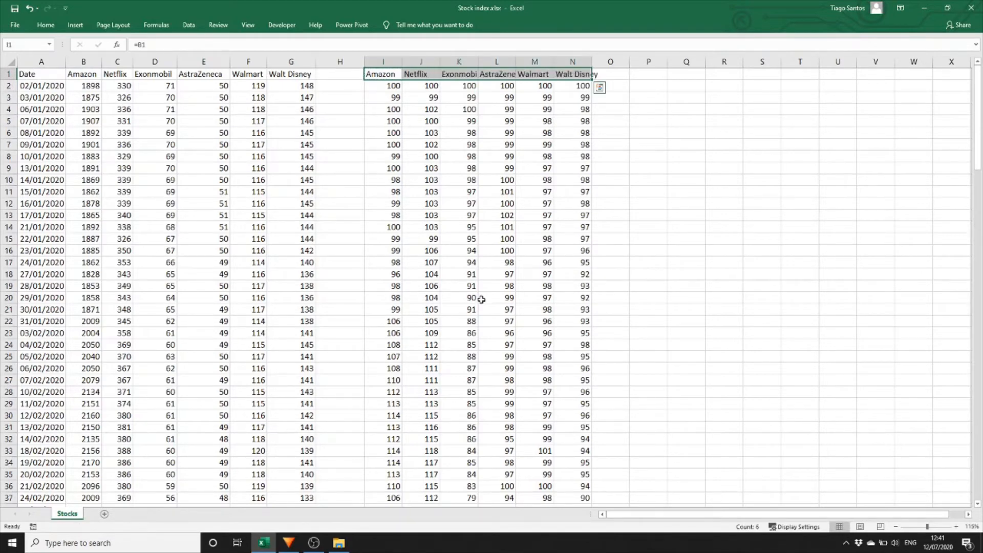
Enter a formula in H1 referencing the Date header cell A1.
key("ctrl+Left")
key("ctrl+Left")
key("Right")
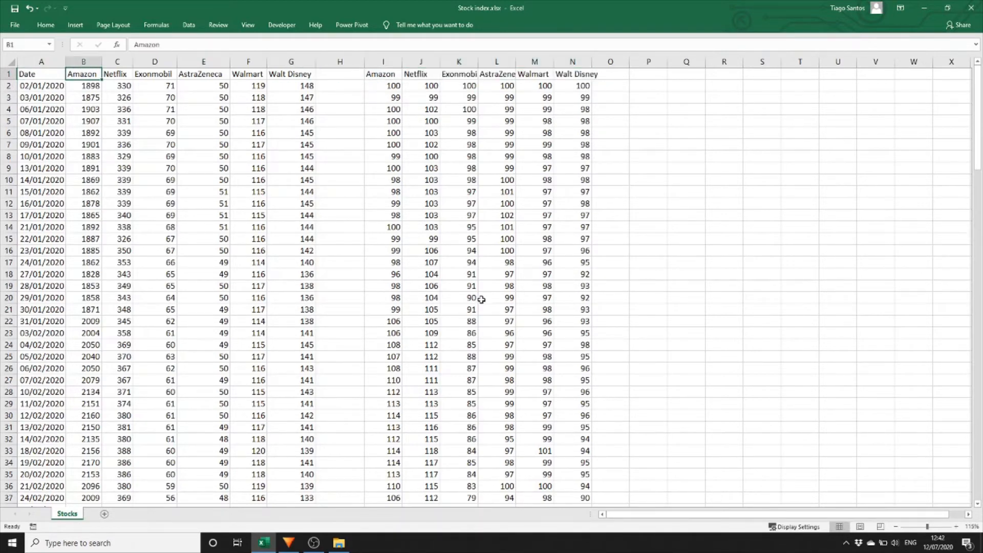
key("Right")
key("Right")
key("Right")
key("Right")
key("Right")
key("Right")
key("Right")
key("Left")
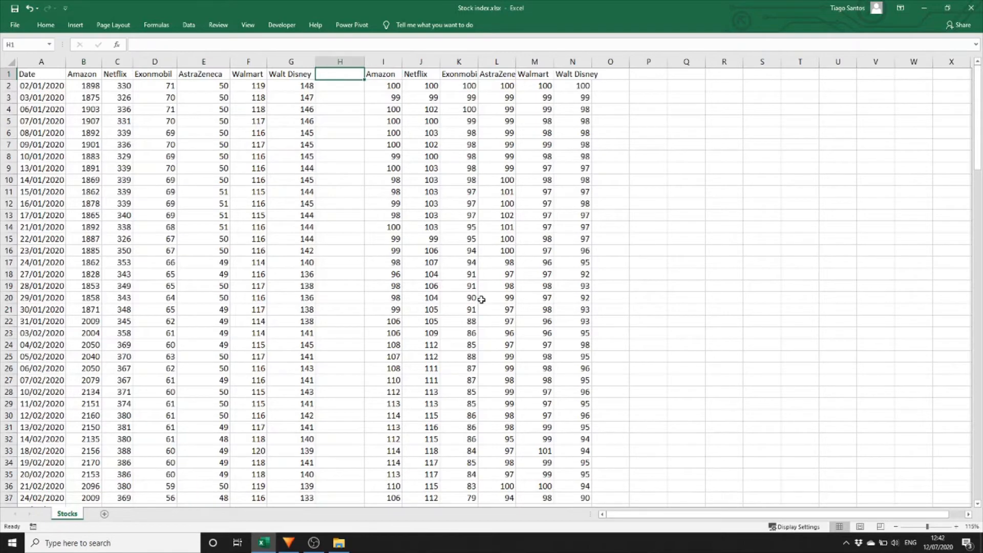
type("=")
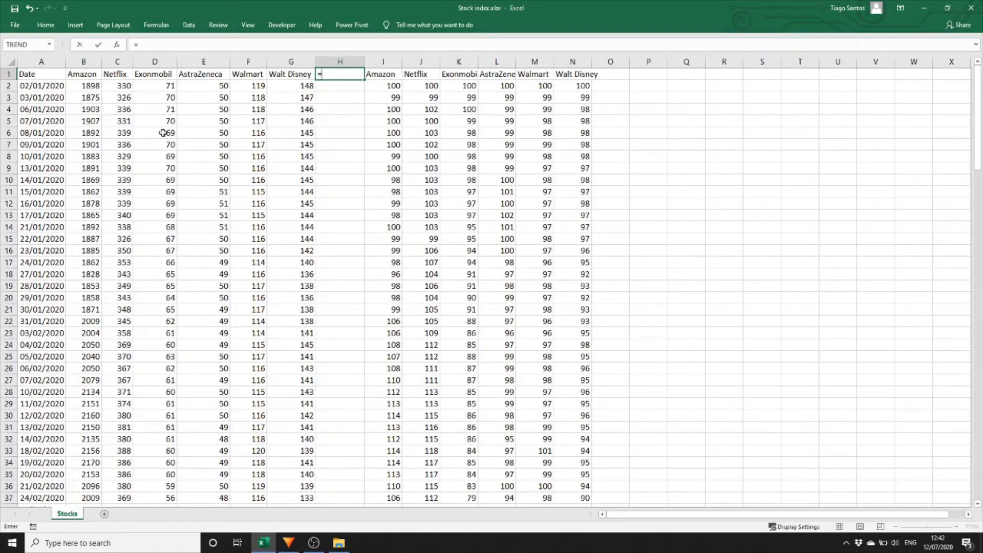
left_click(49, 75)
key("ctrl+Return")
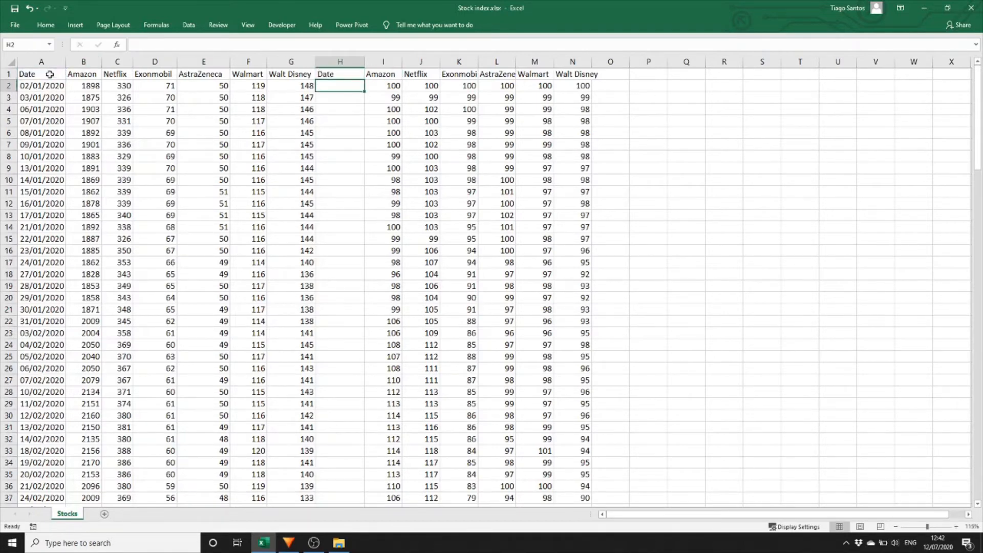
Copy the H1 formula down through H2:H100.
key("ctrl+c")
key("Right")
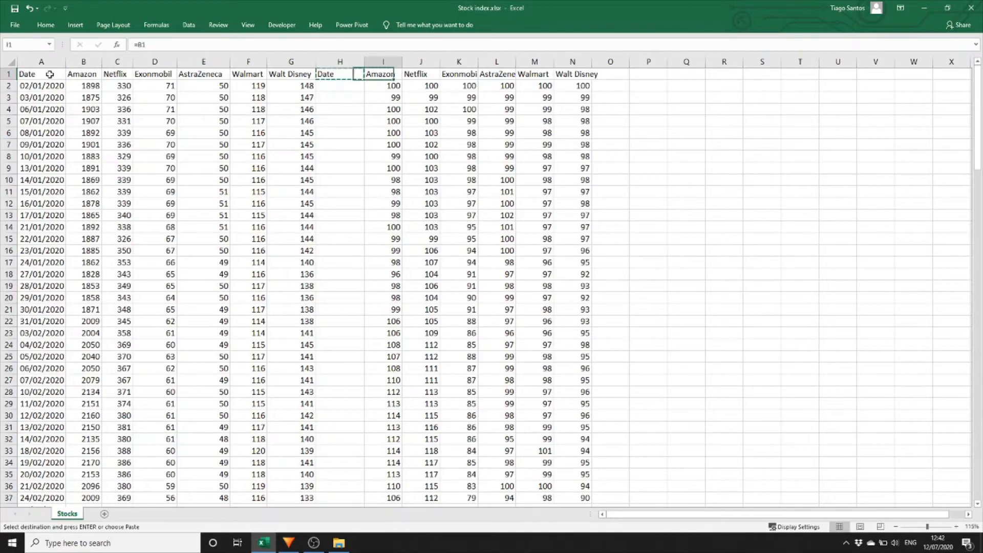
key("Down")
key("ctrl+Down")
key("Left")
key("ctrl+shift+Up")
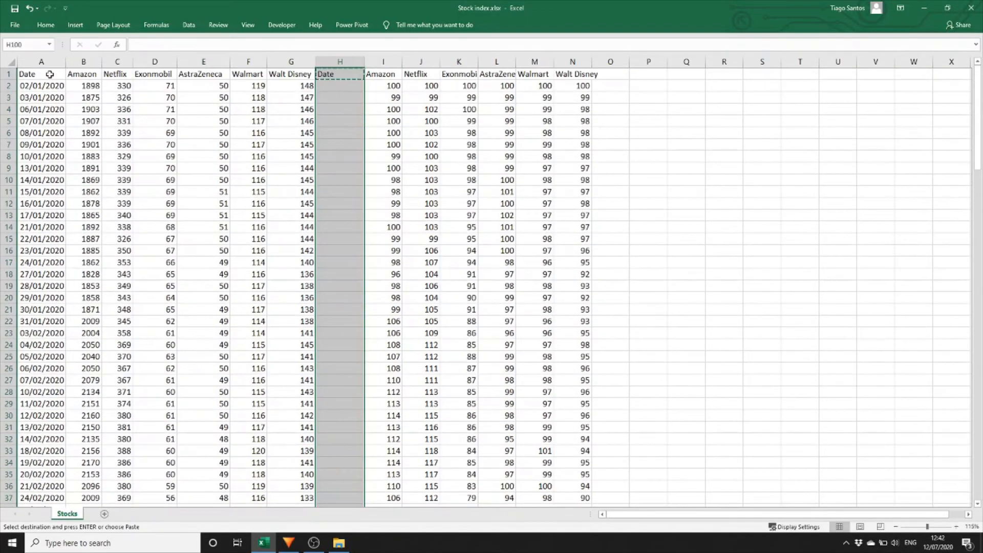
key("ctrl+v")
Format the H2:H100 date column as Short Date.
key("ctrl+Up")
key("Down")
key("ctrl+shift+Down")
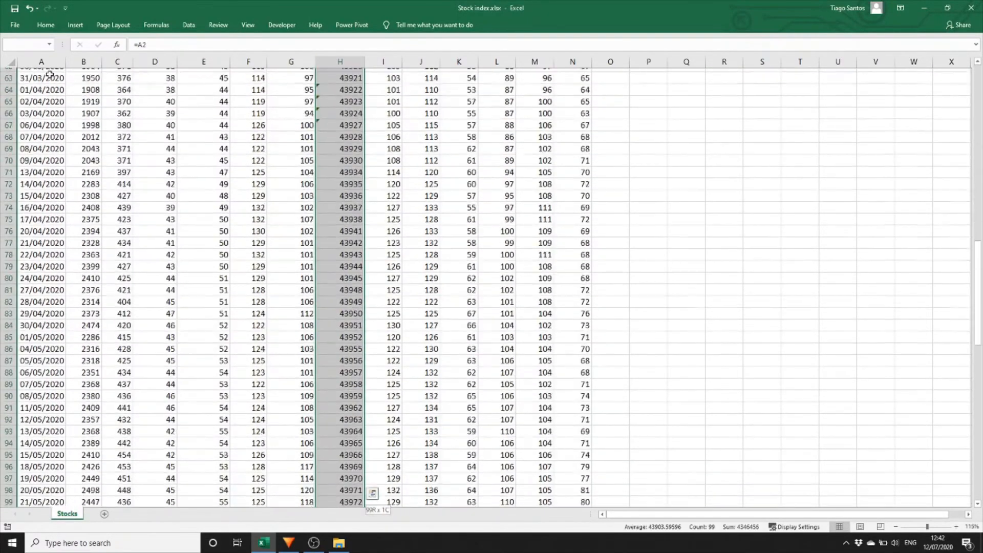
left_click(46, 25)
left_click(399, 44)
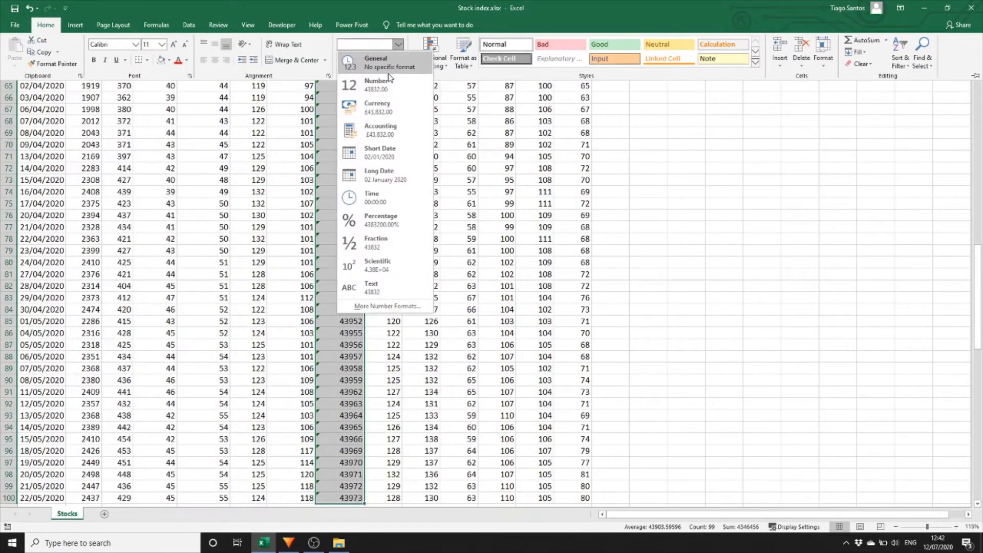
left_click(399, 160)
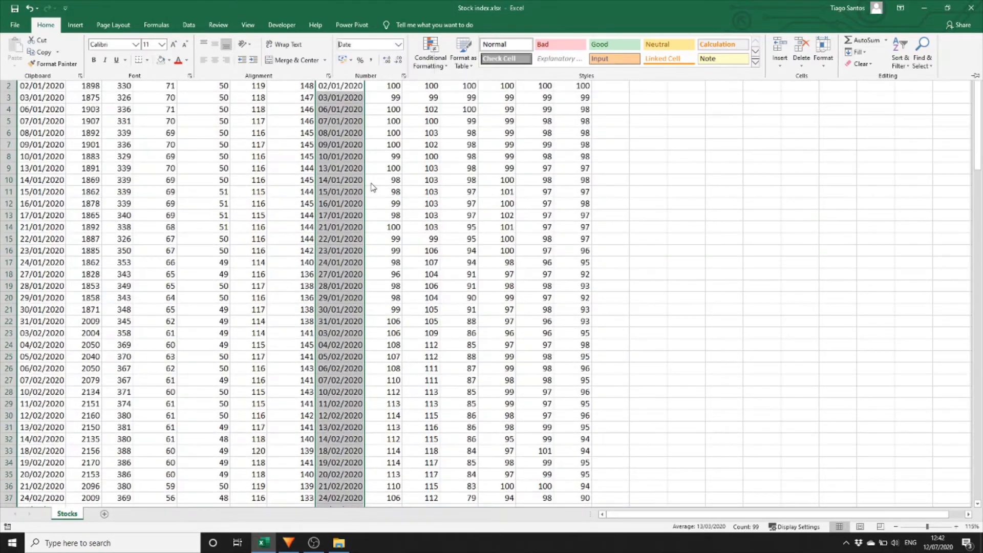
Select the date and index table H1:N100 and insert a 2-D line chart from it.
key("Up")
key("ctrl+shift+Right")
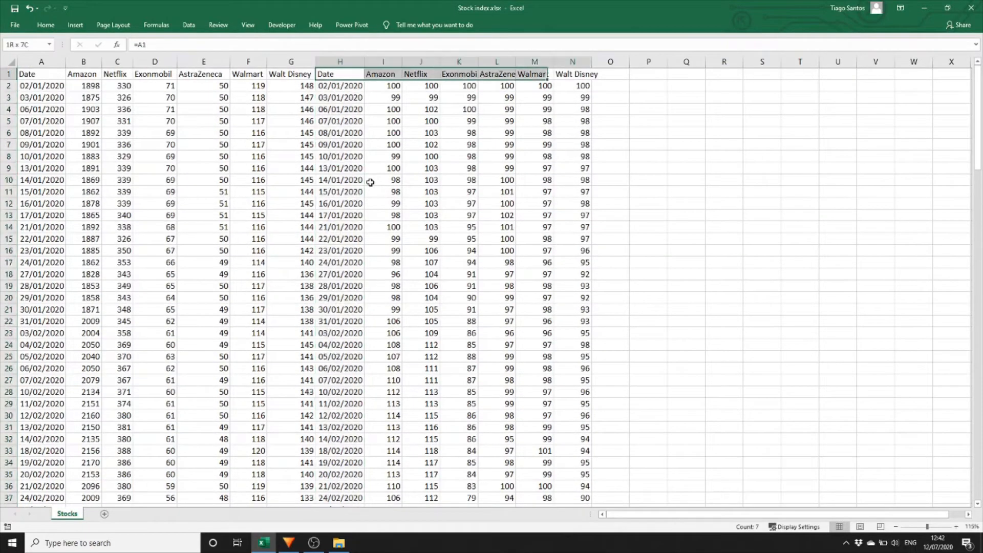
key("ctrl+shift+Down")
key("Up")
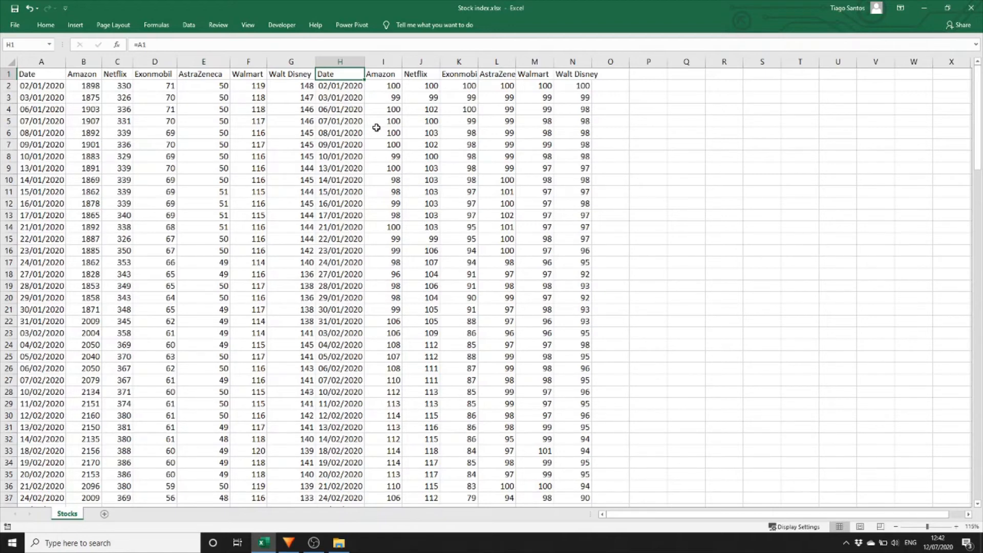
key("ctrl+shift+Right")
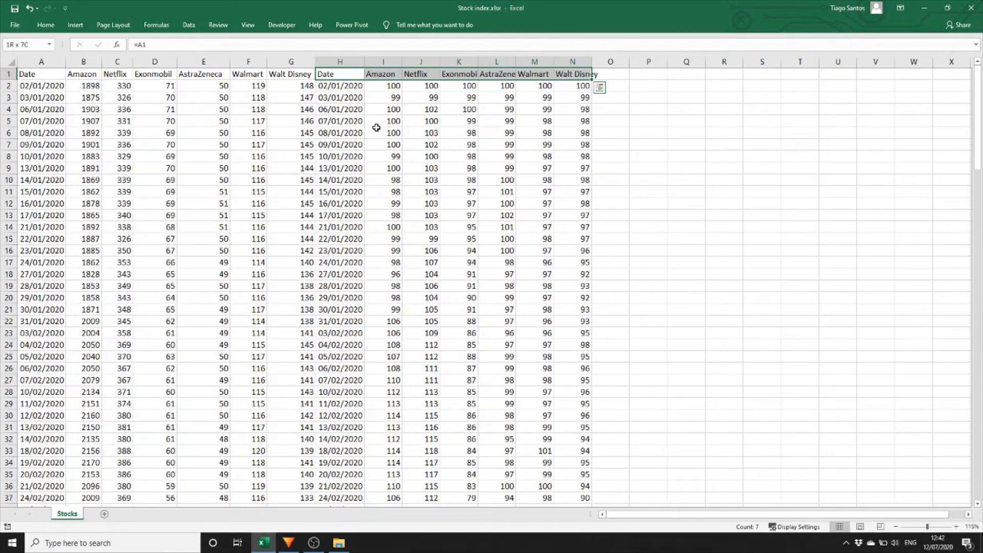
key("ctrl+shift+Down")
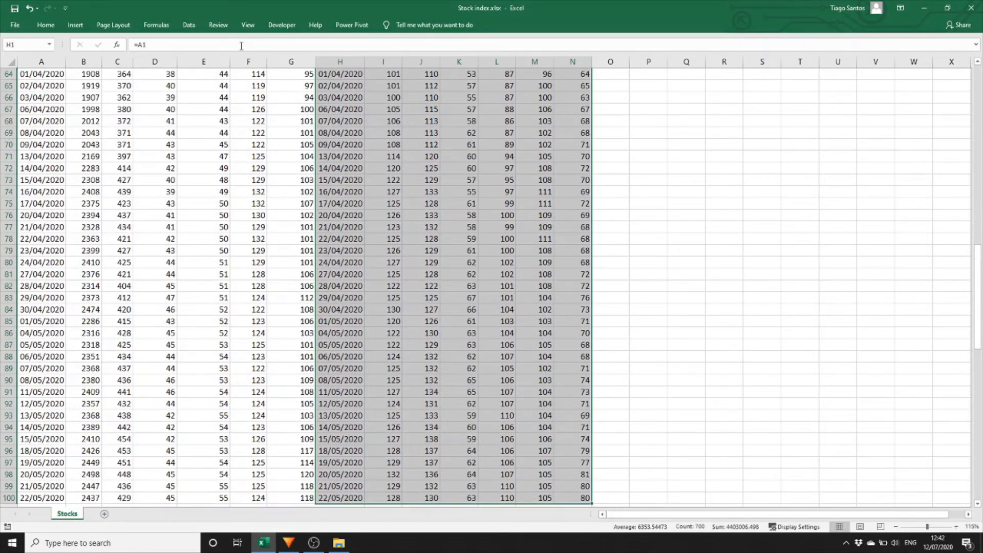
left_click(75, 25)
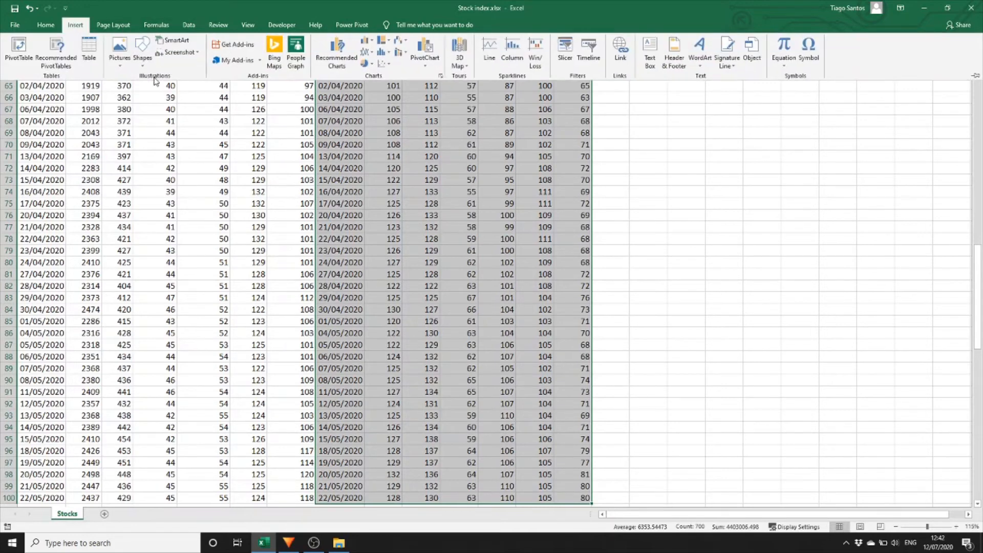
left_click(365, 52)
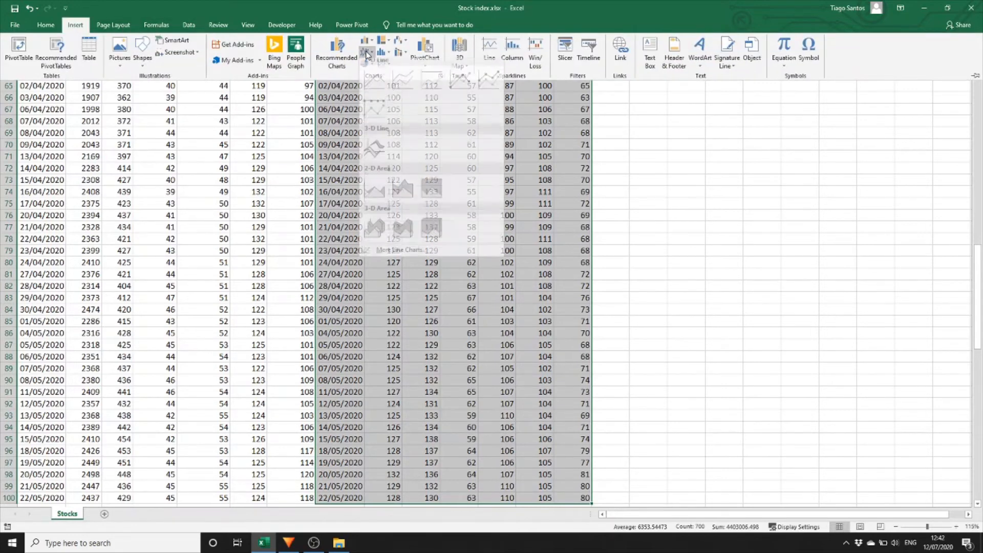
left_click(377, 92)
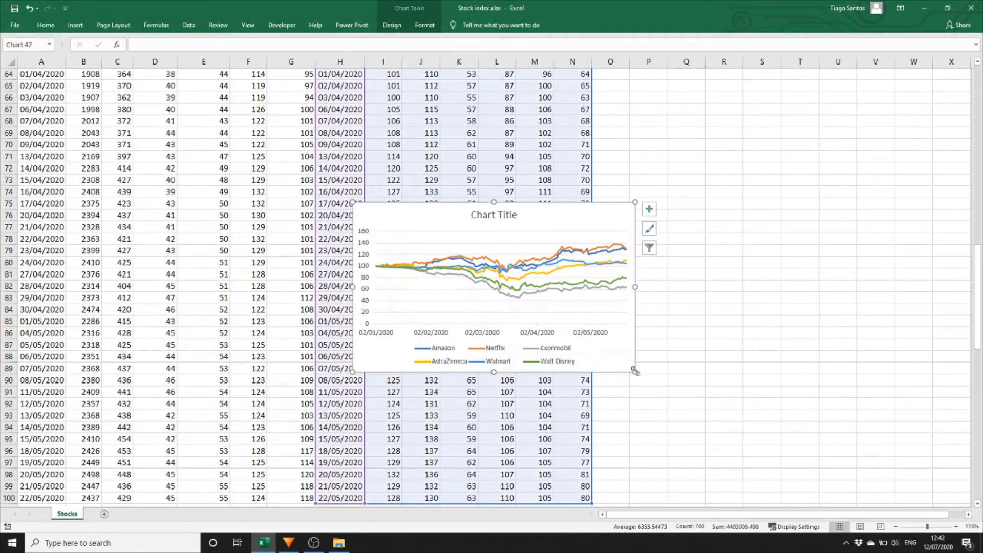
Enlarge the chart, move it beside the index table, and move its legend to the top of the plot.
left_click_drag(634, 371, 678, 467)
left_click_drag(617, 205, 743, 173)
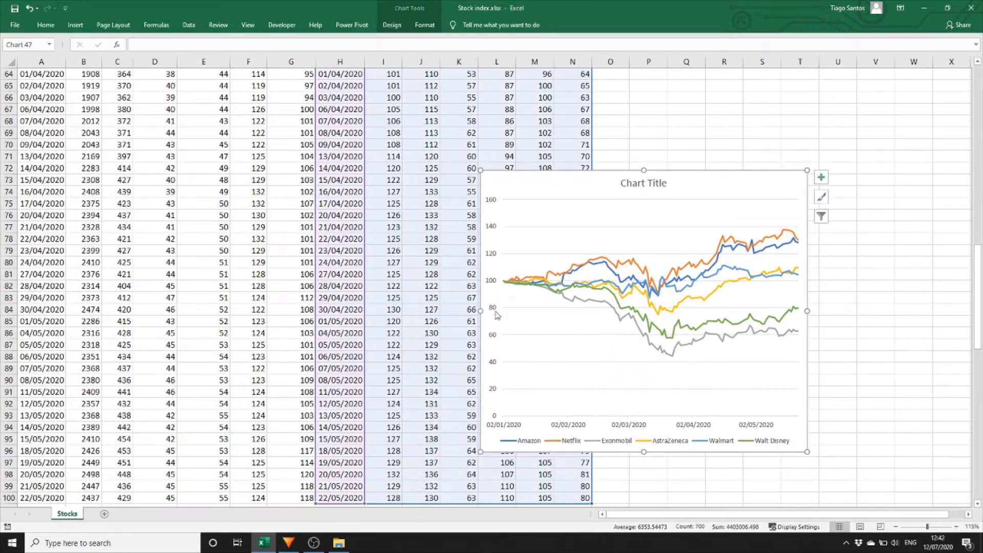
left_click(570, 443)
left_click_drag(583, 350, 587, 219)
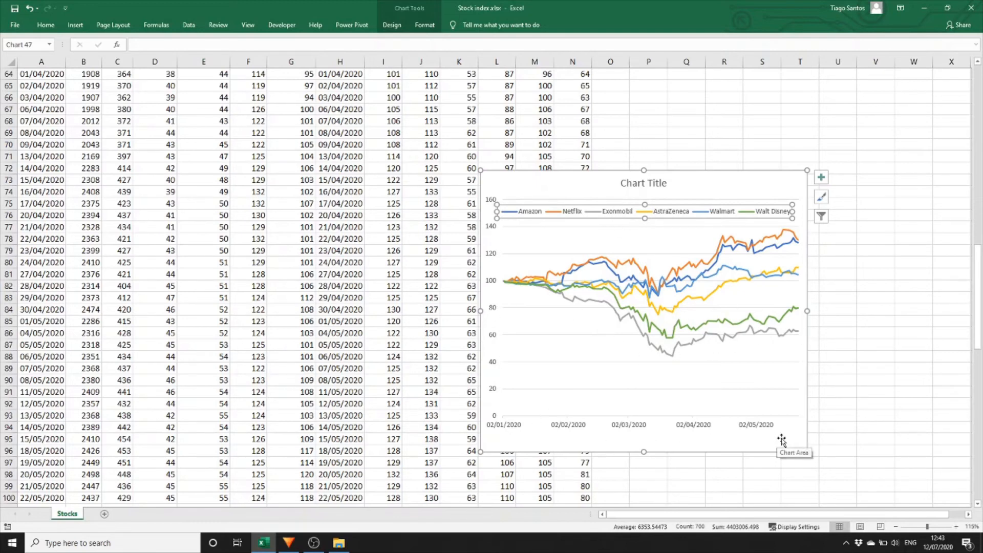
left_click(701, 194)
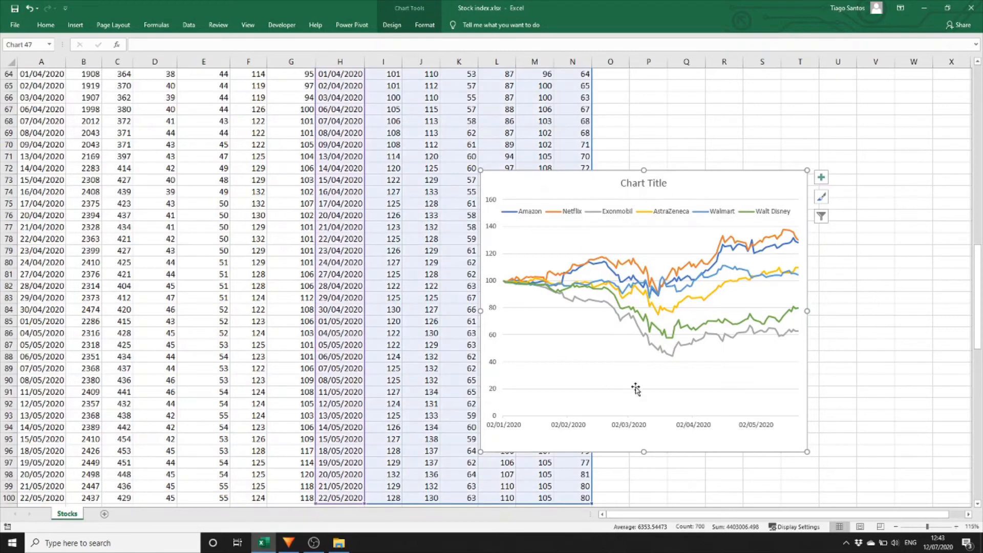